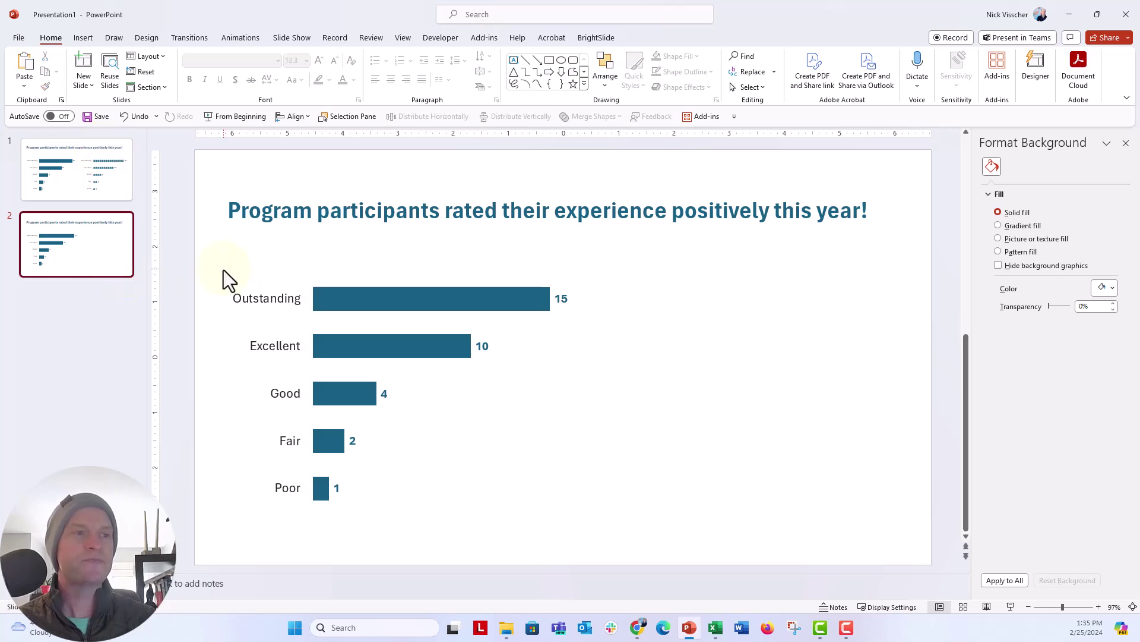
- Insert a one-inch oval circle on slide 2, just right of the ratings bar chart
left_click(242, 294)
left_click(241, 257)
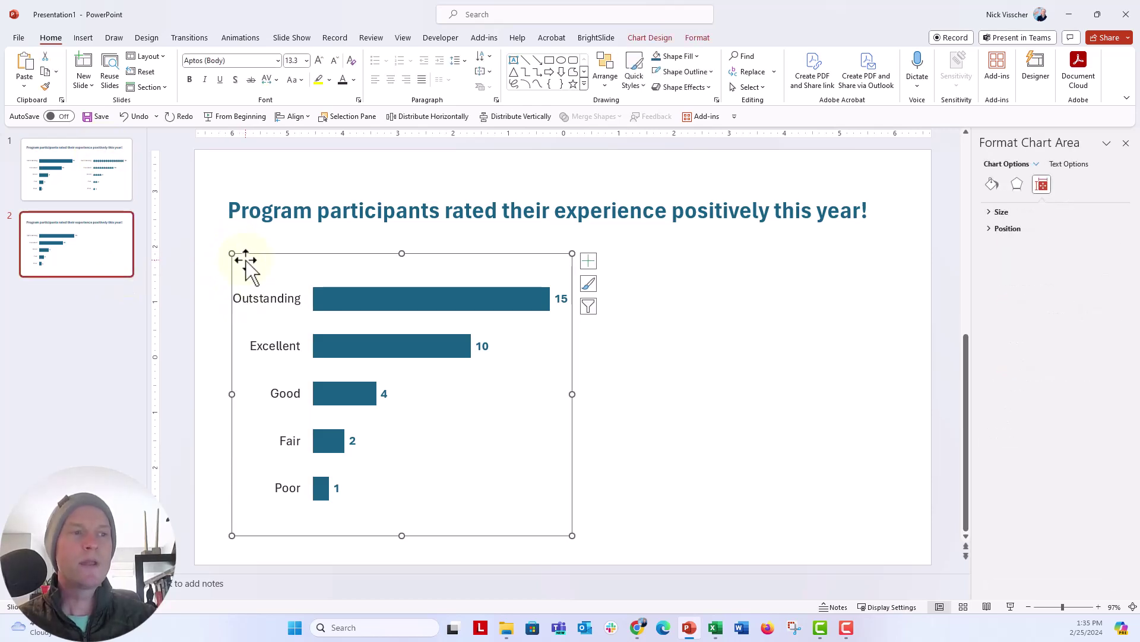
left_click(222, 296)
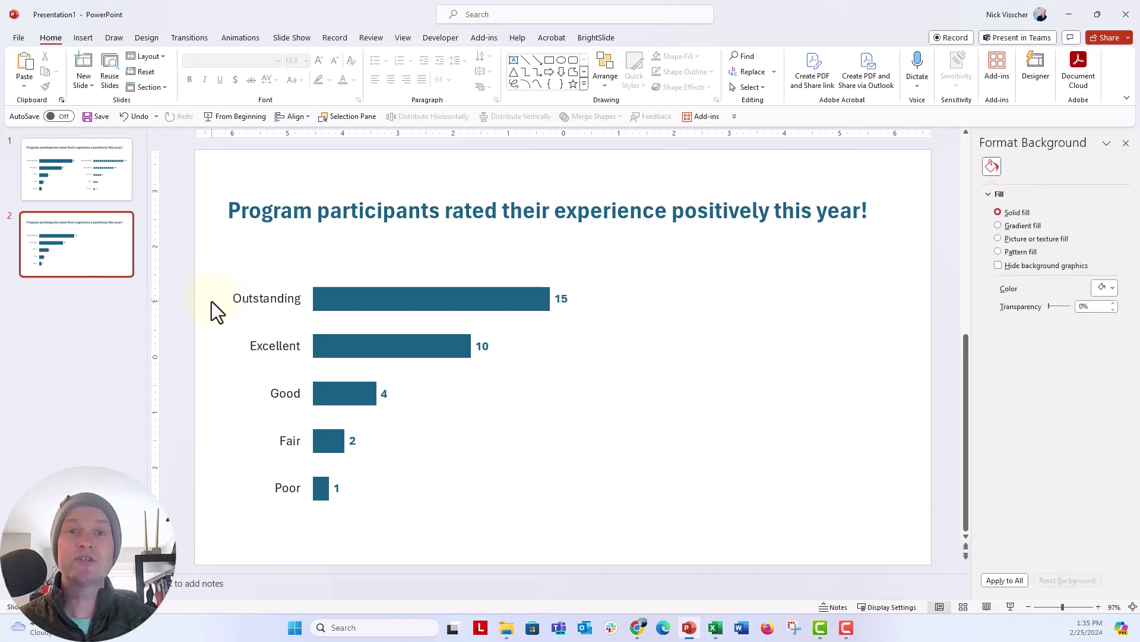
left_click(83, 39)
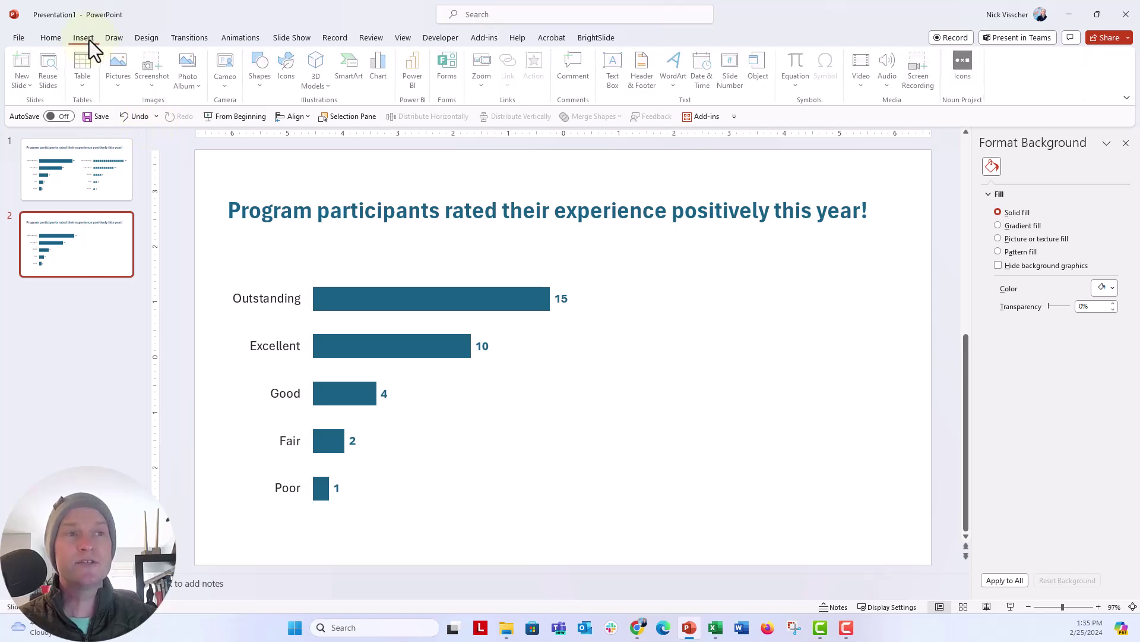
left_click(257, 89)
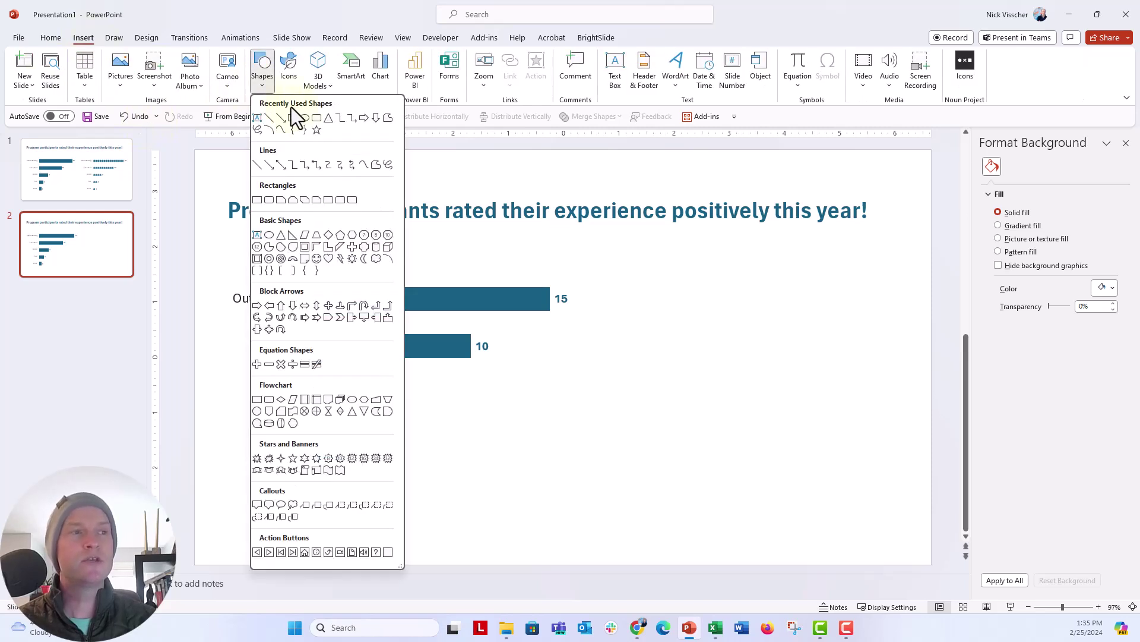
left_click(302, 117)
left_click(670, 273)
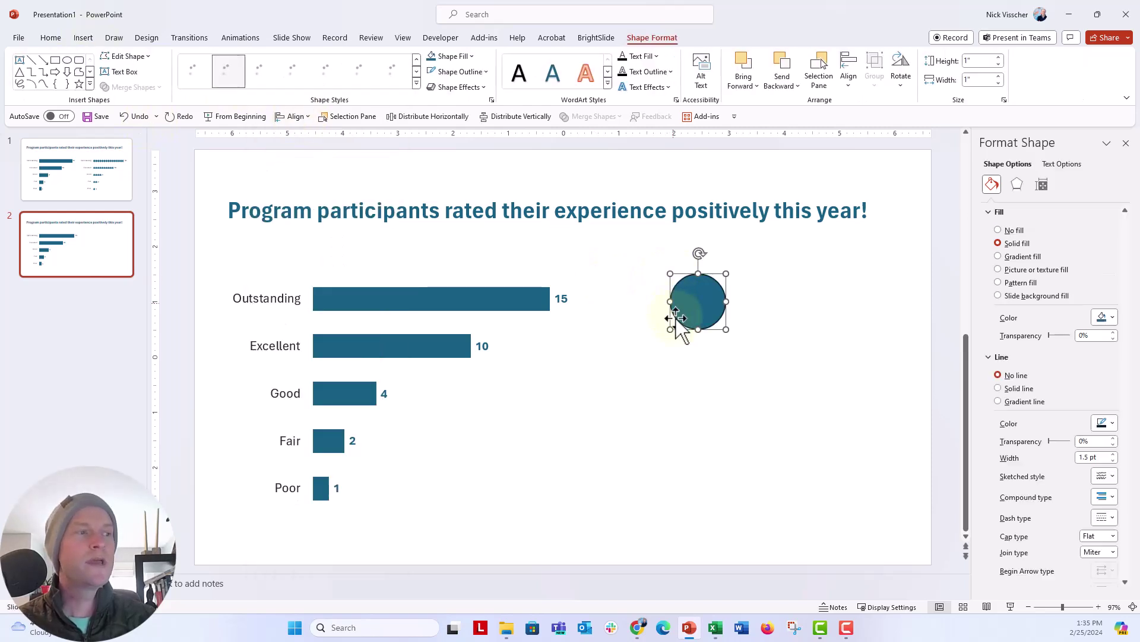
left_click_drag(688, 311, 691, 307)
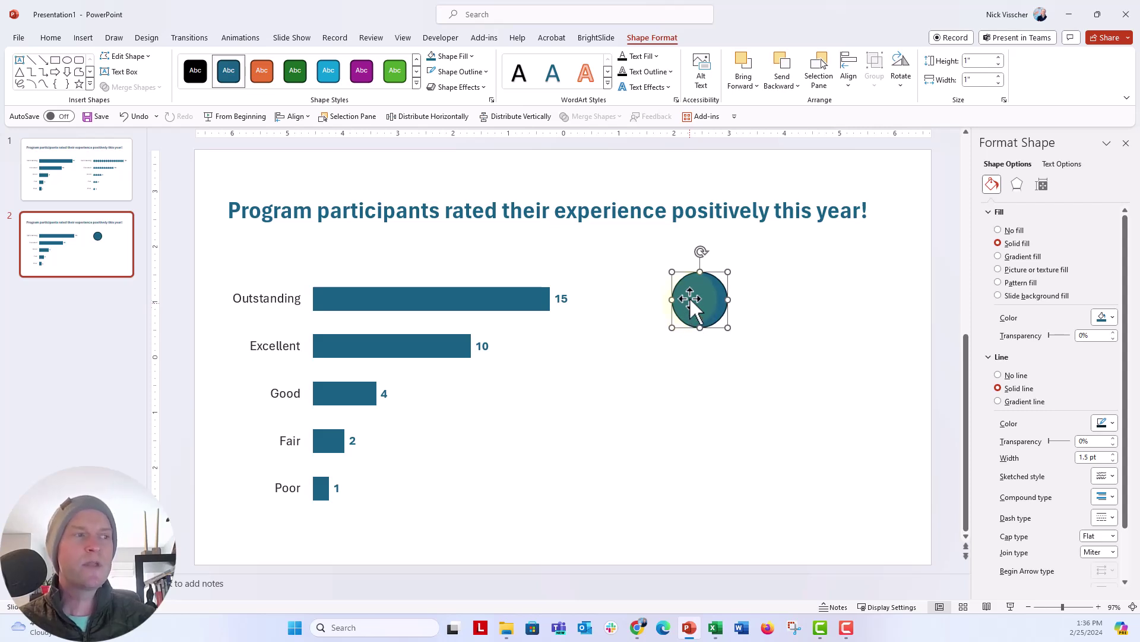
left_click_drag(690, 305, 690, 306)
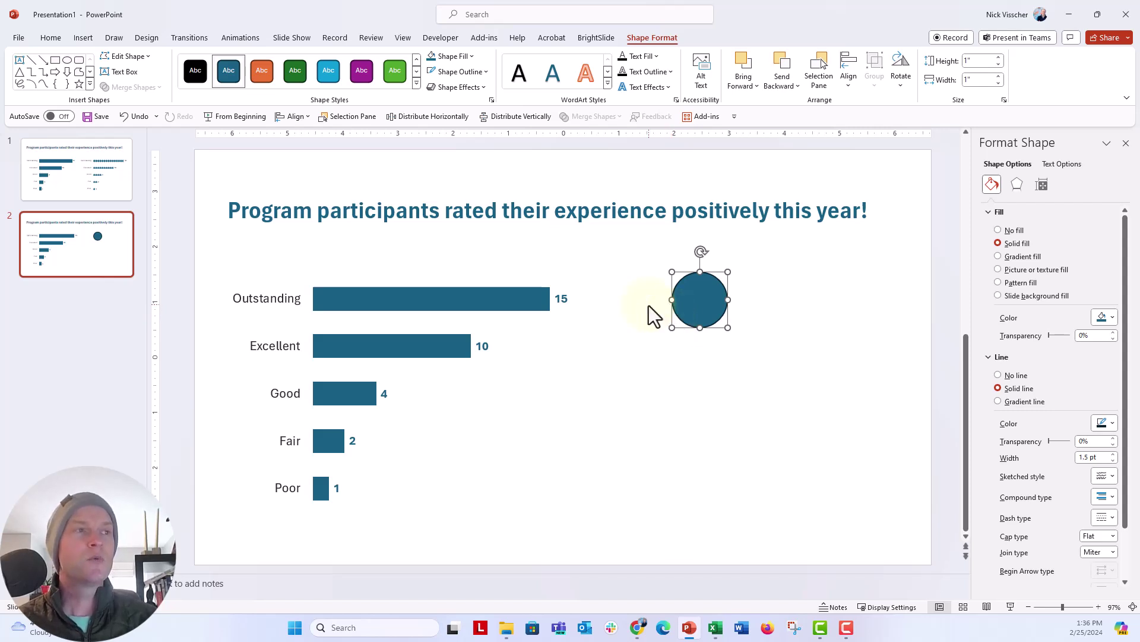
- Preview the circle's fill and outline options without changing them, then undo the last change
left_click(456, 56)
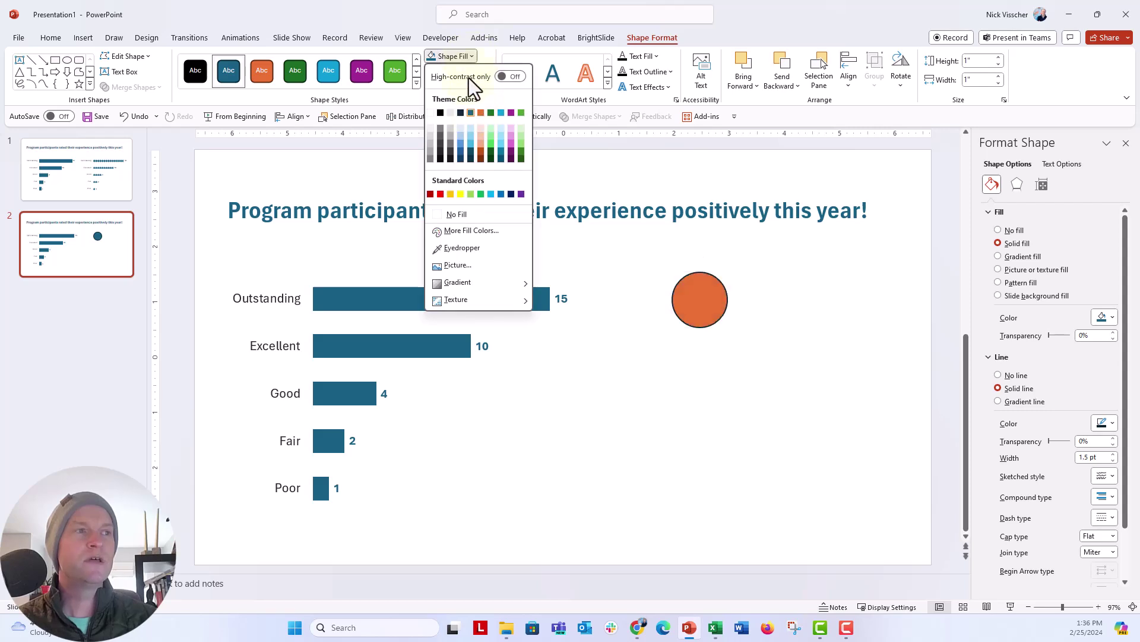
left_click(465, 55)
left_click(483, 75)
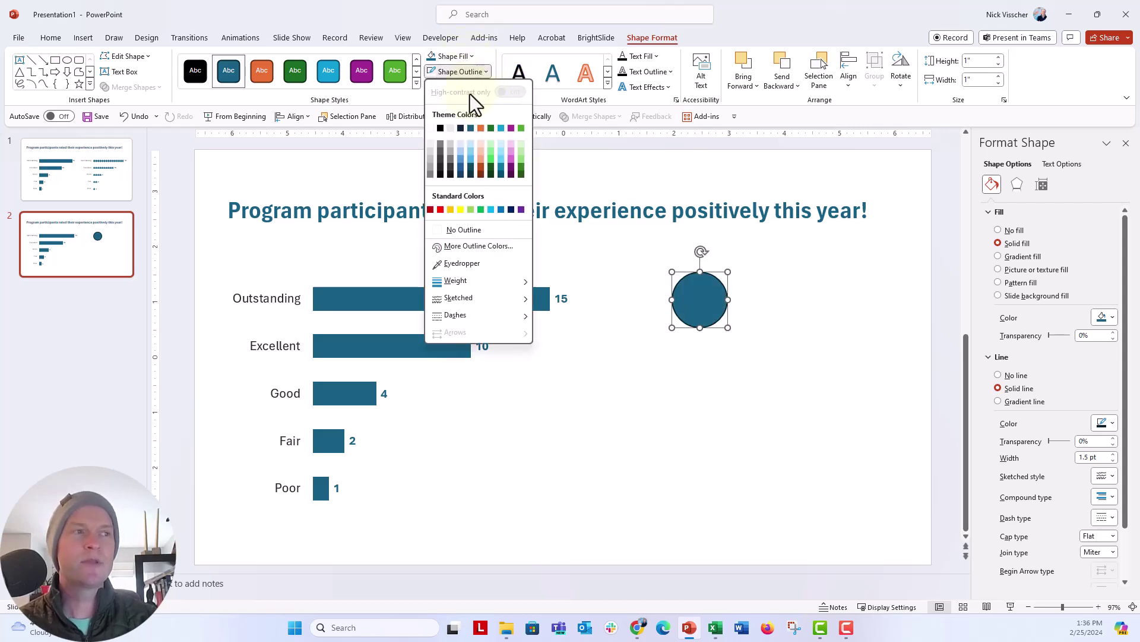
left_click(468, 127)
key("ctrl+z")
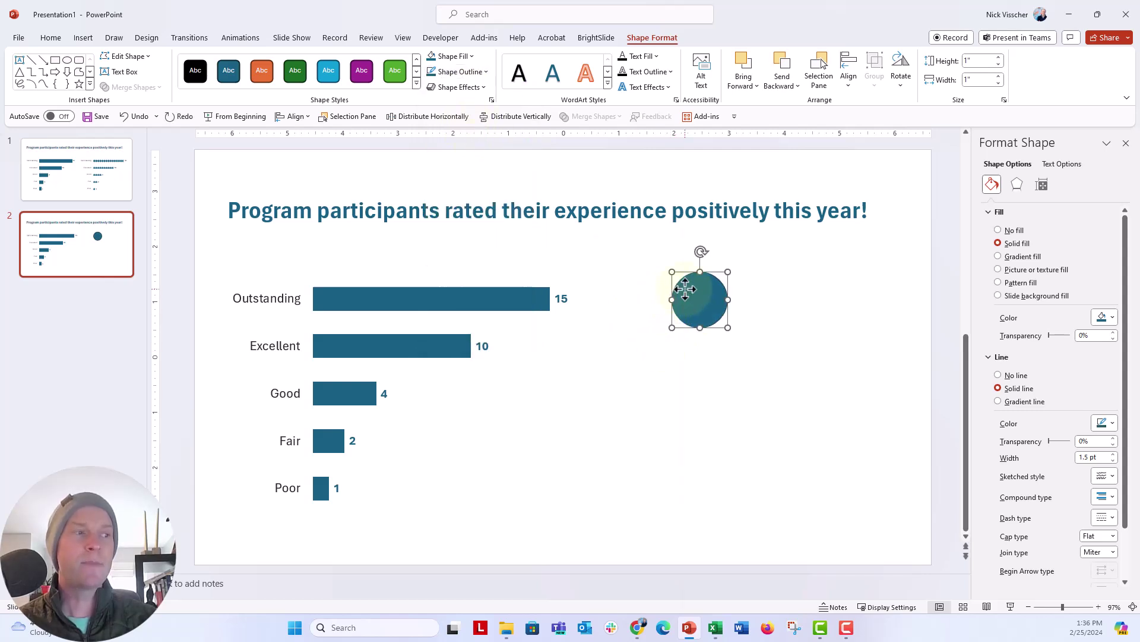
- Copy the standalone circle, then select all bars of the ratings chart's data series
right_click(687, 284)
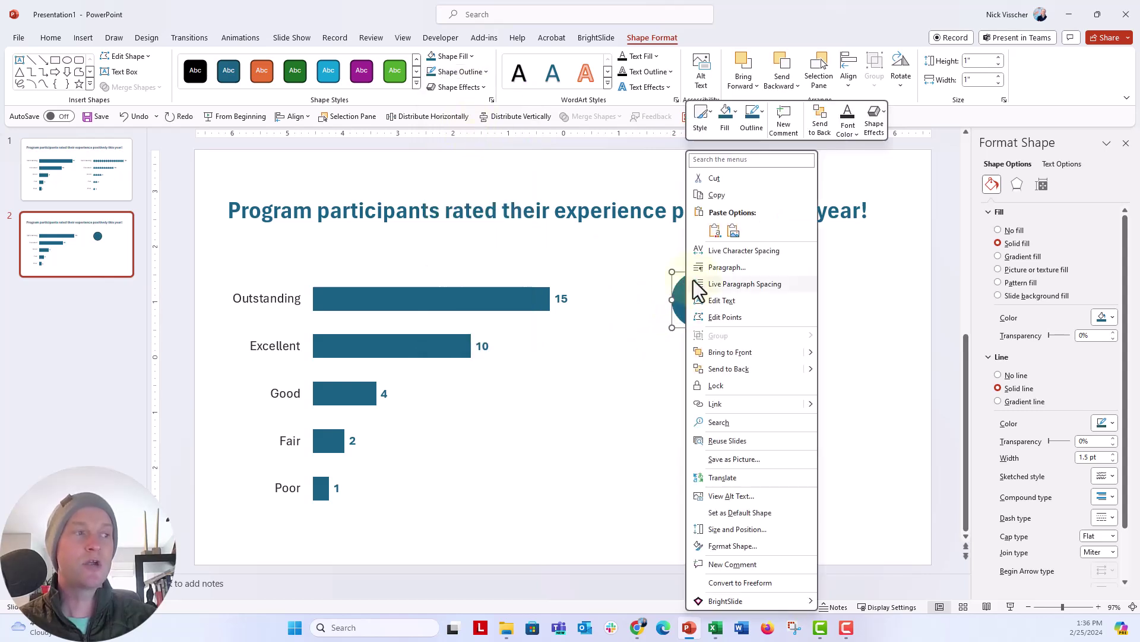
left_click(741, 201)
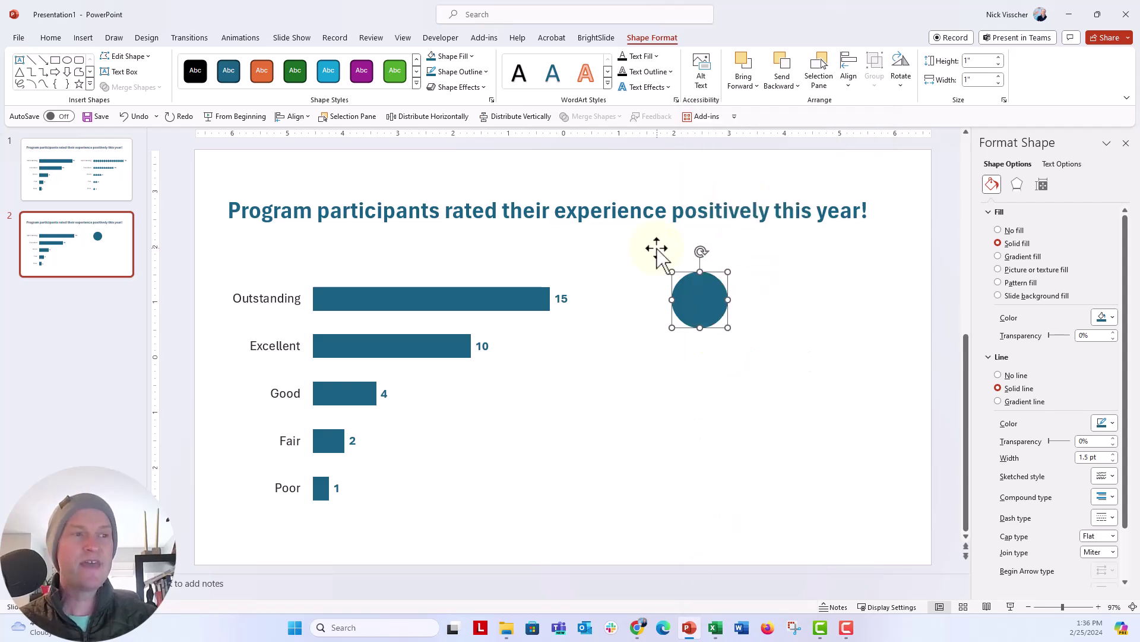
left_click(321, 299)
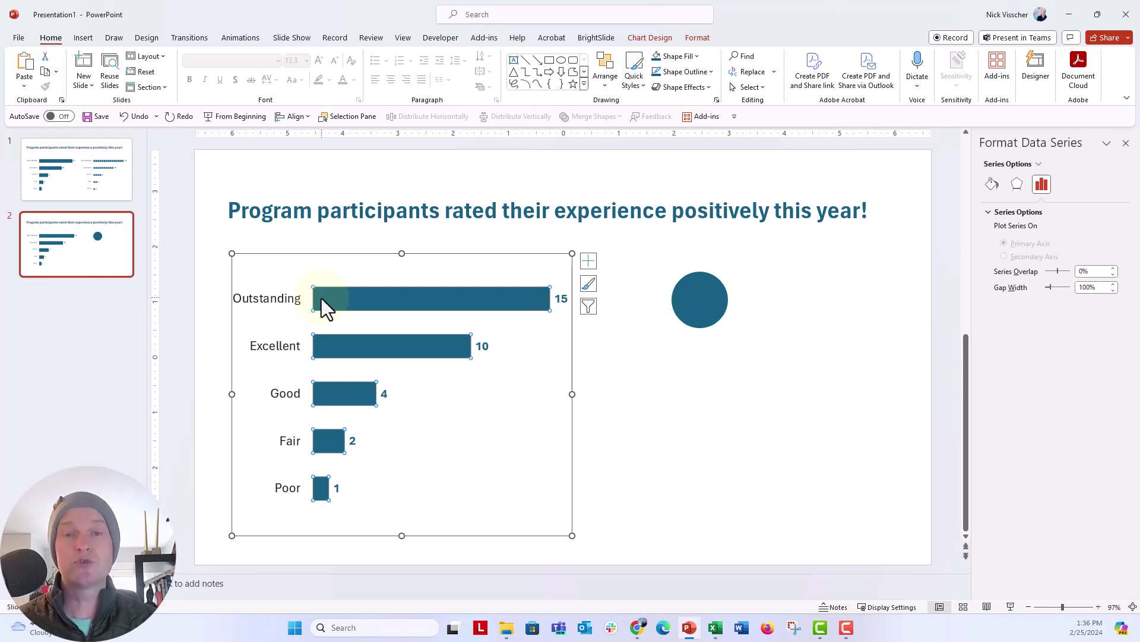
right_click(321, 298)
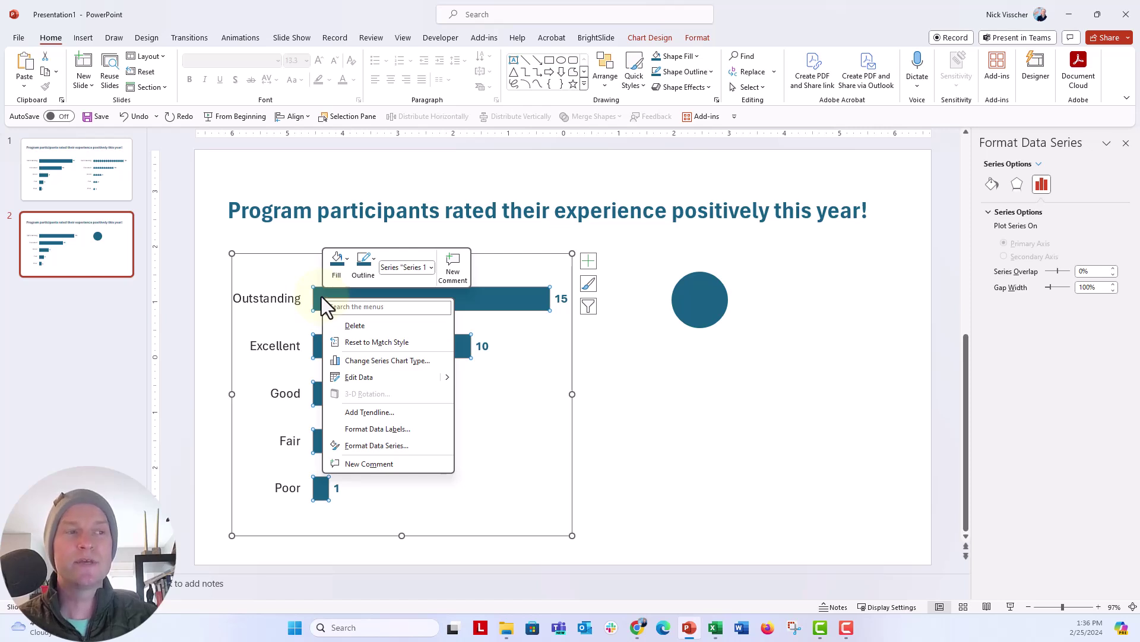
key("Escape")
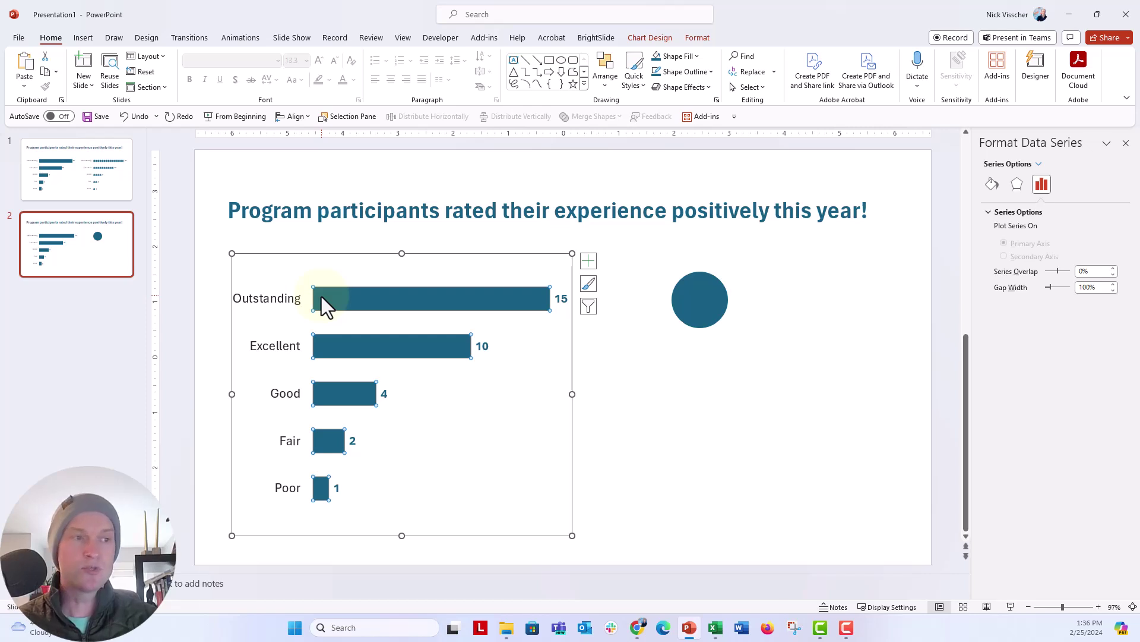
- Paste the circle into the bars and set Stack and Scale to 1 unit per picture
key("ctrl+v")
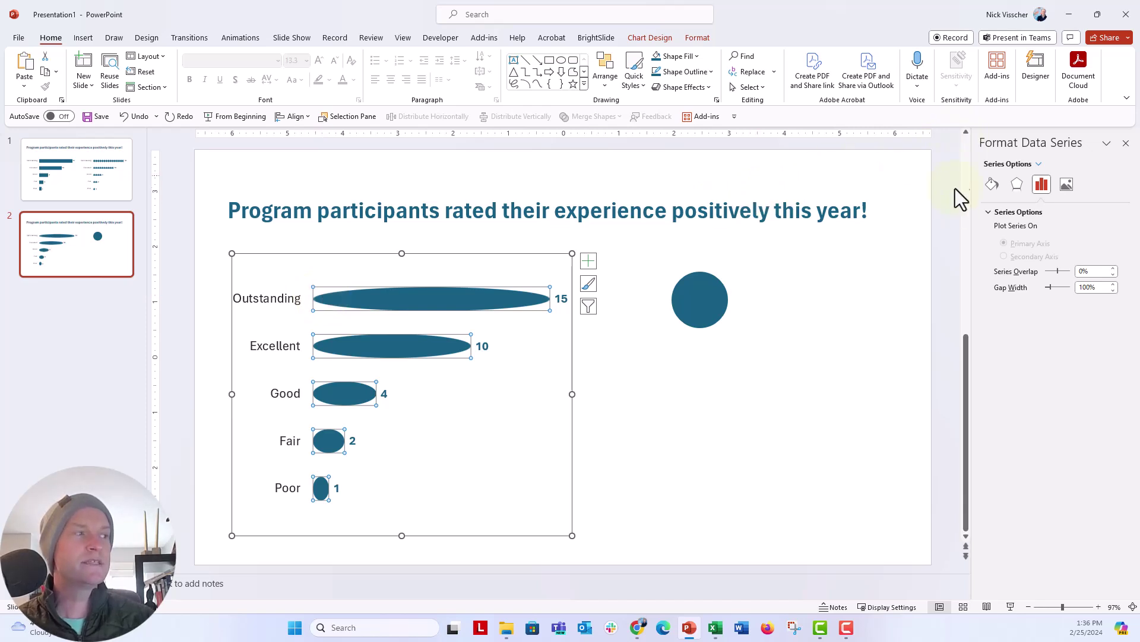
left_click(992, 188)
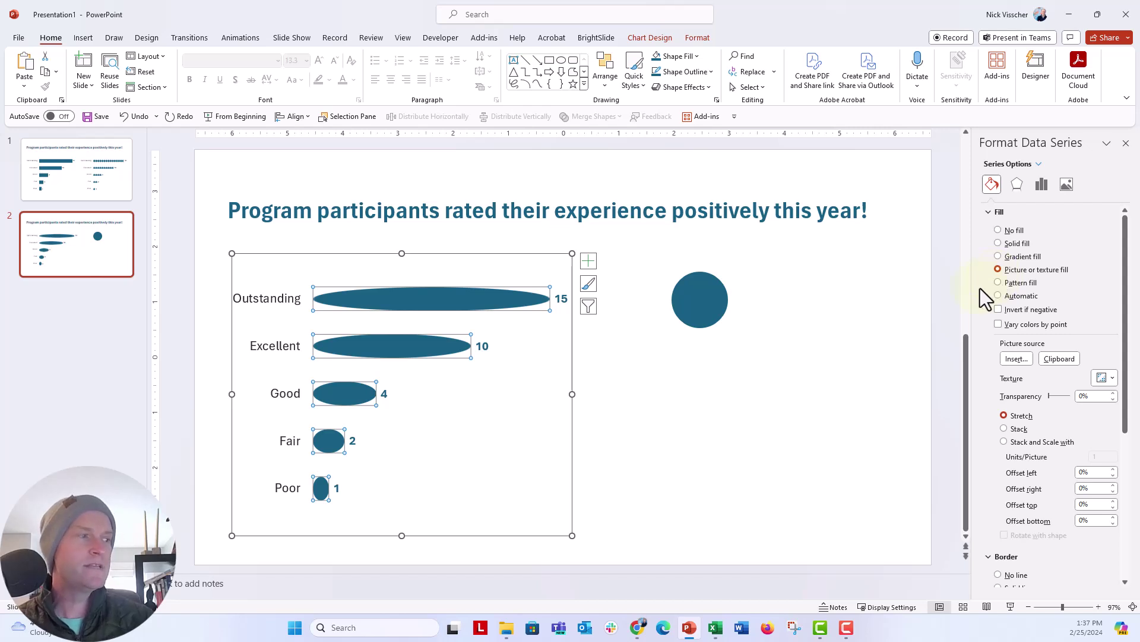
scroll(991, 394, "down", 1)
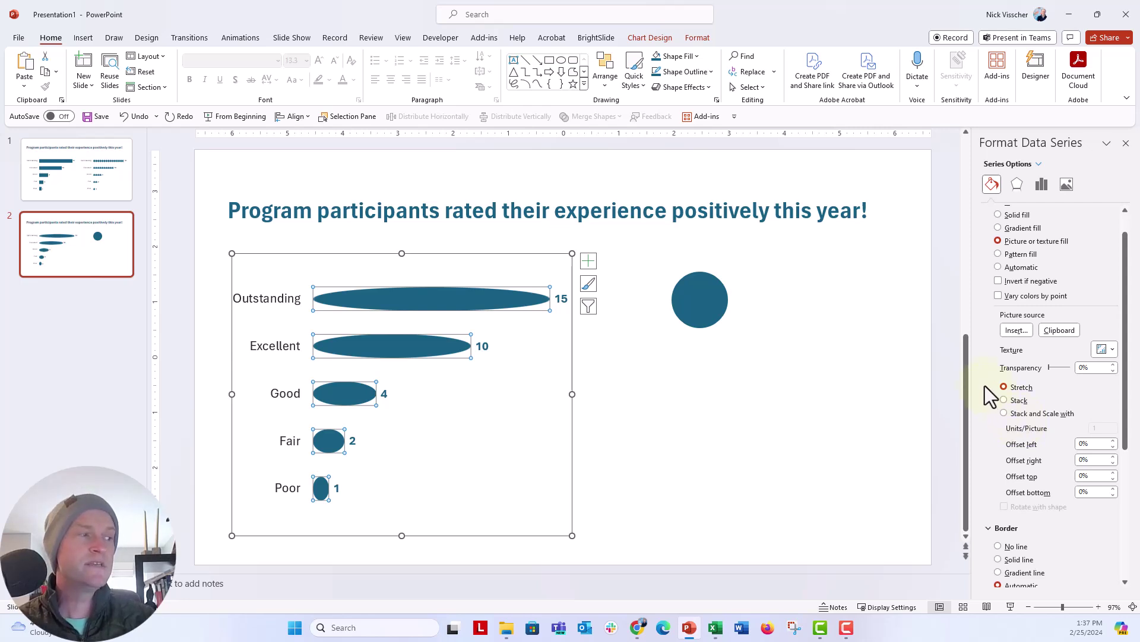
left_click(1004, 413)
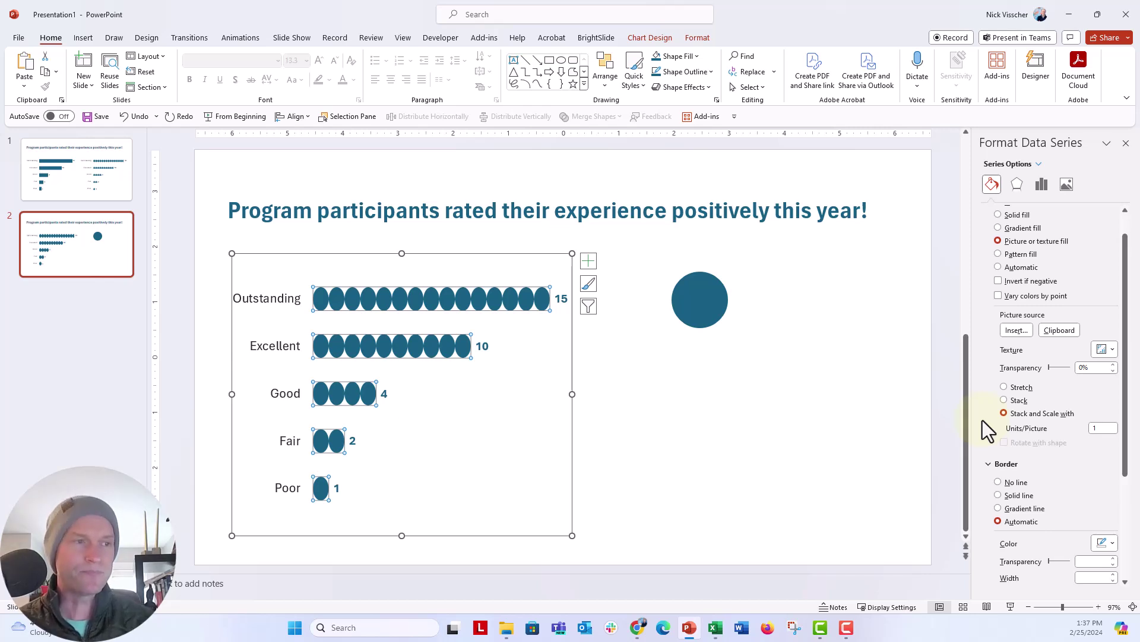
- Shorten the dot chart from its bottom edge so the five rating rows sit closer
left_click(721, 447)
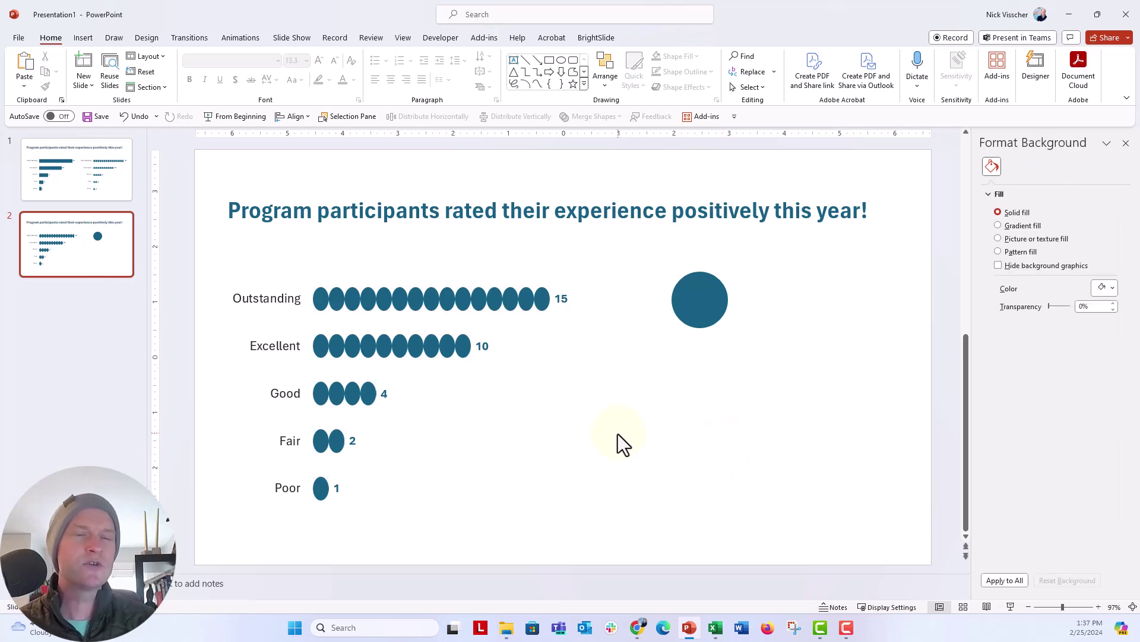
mouse_move(392, 346)
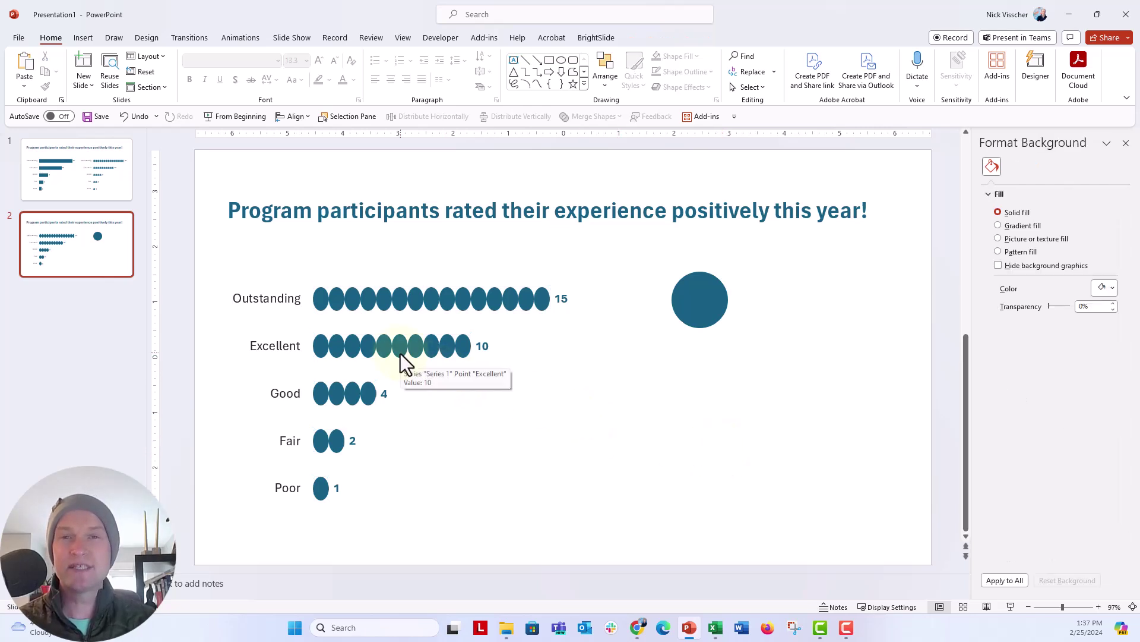
left_click(319, 302)
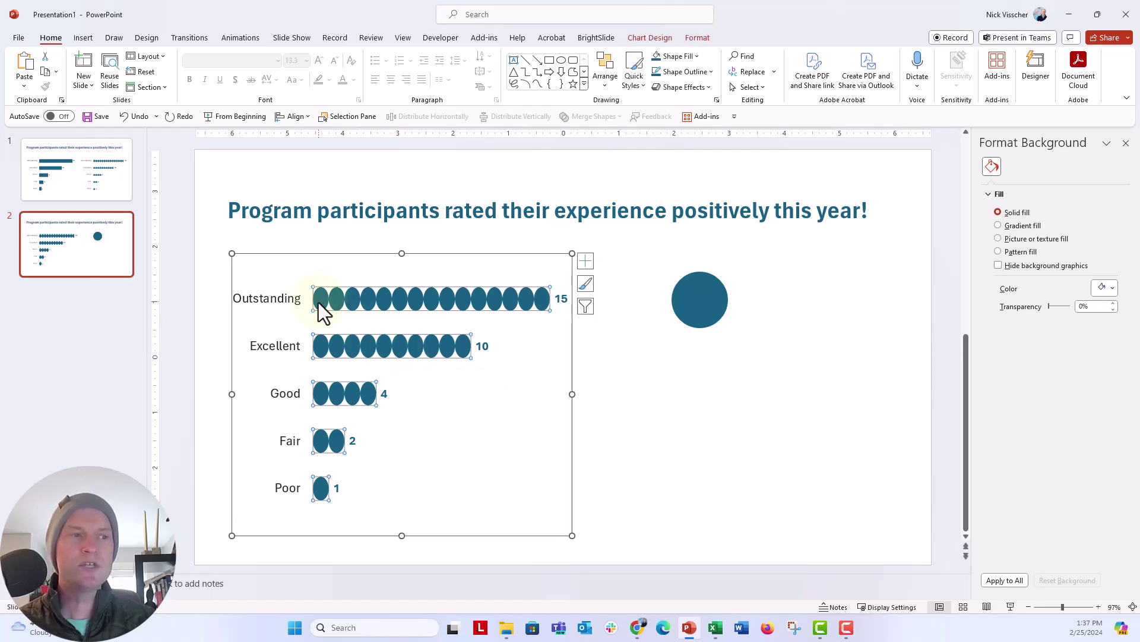
mouse_move(403, 535)
left_mouse_down()
mouse_move(402, 449)
mouse_move(399, 484)
left_mouse_up()
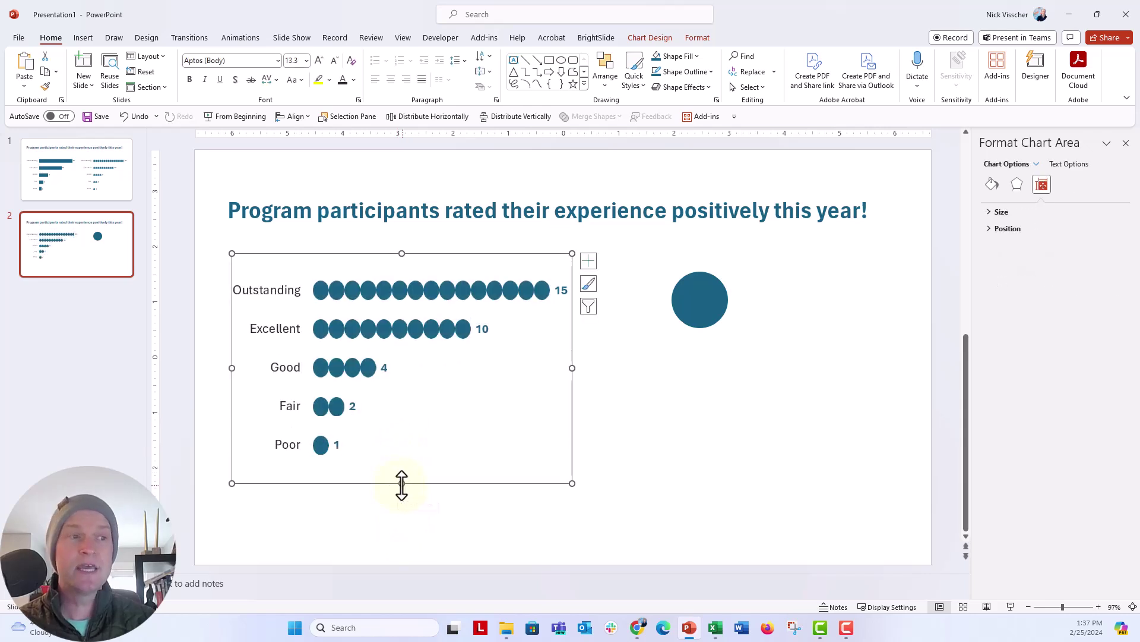
mouse_move(399, 482)
left_mouse_down()
mouse_move(402, 461)
mouse_move(400, 527)
left_mouse_up()
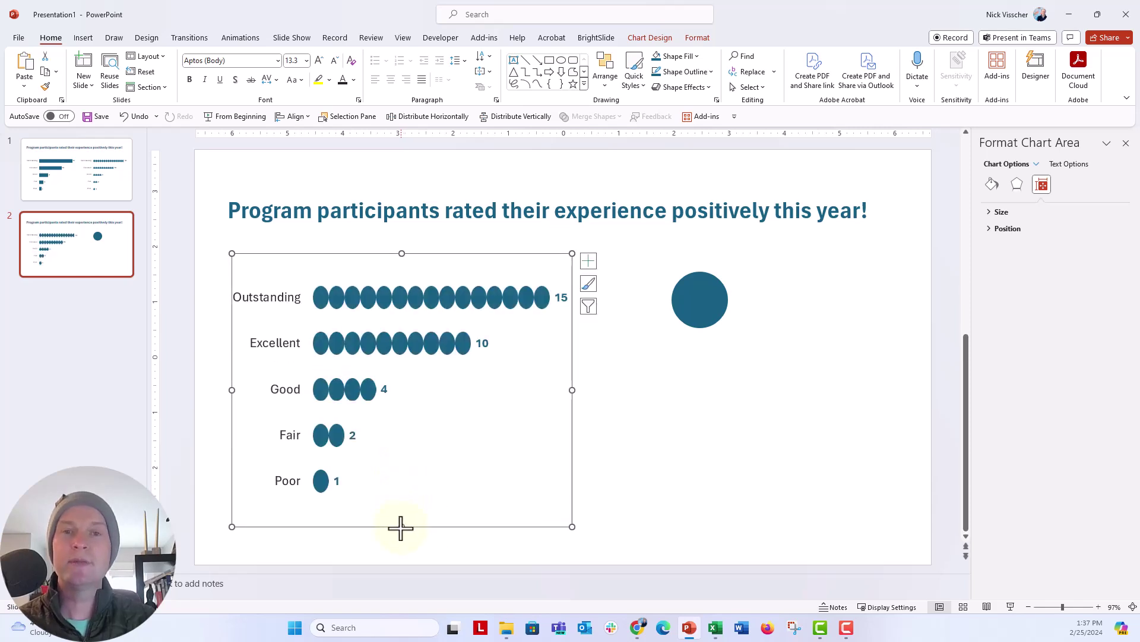
- Raise the dot series gap width to 168% so each dot looks round
left_click(322, 310)
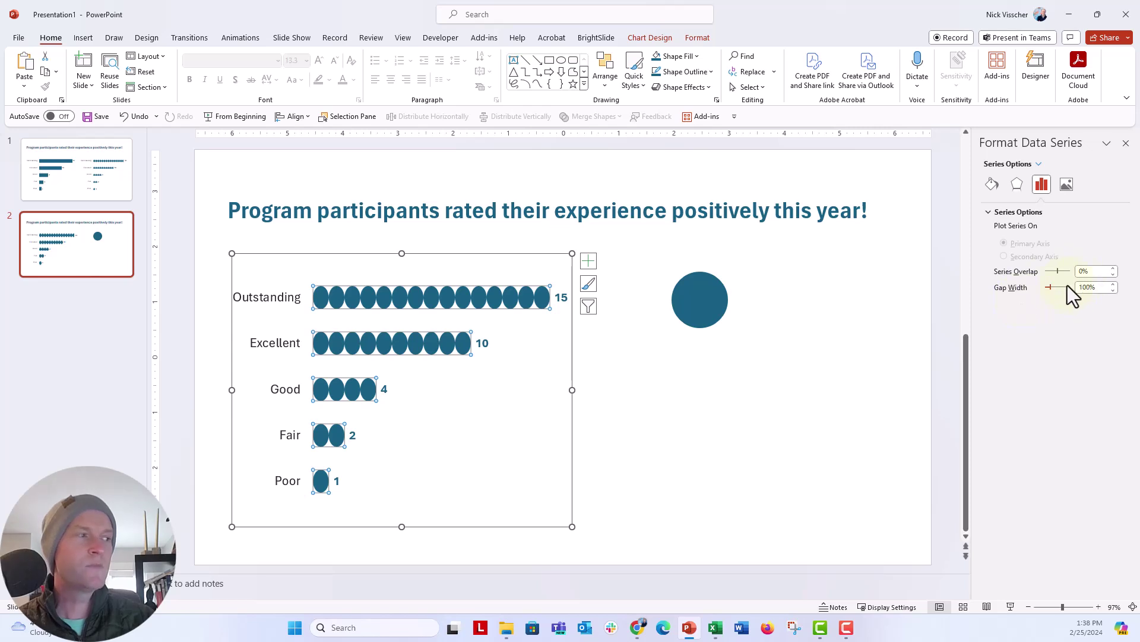
left_click(1114, 285)
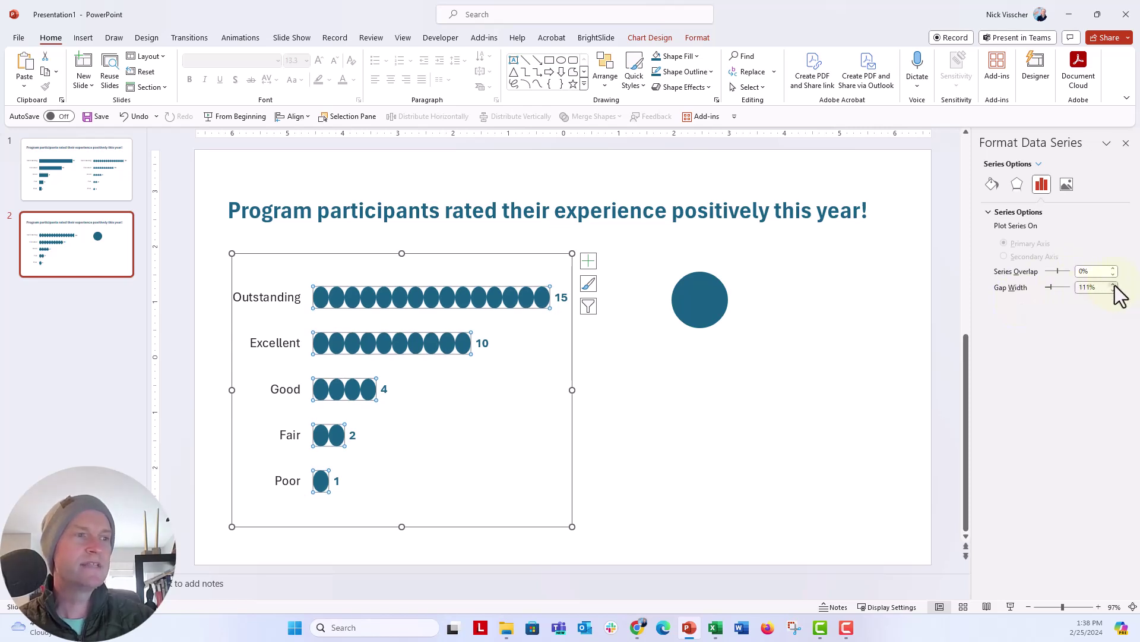
left_click(1114, 285)
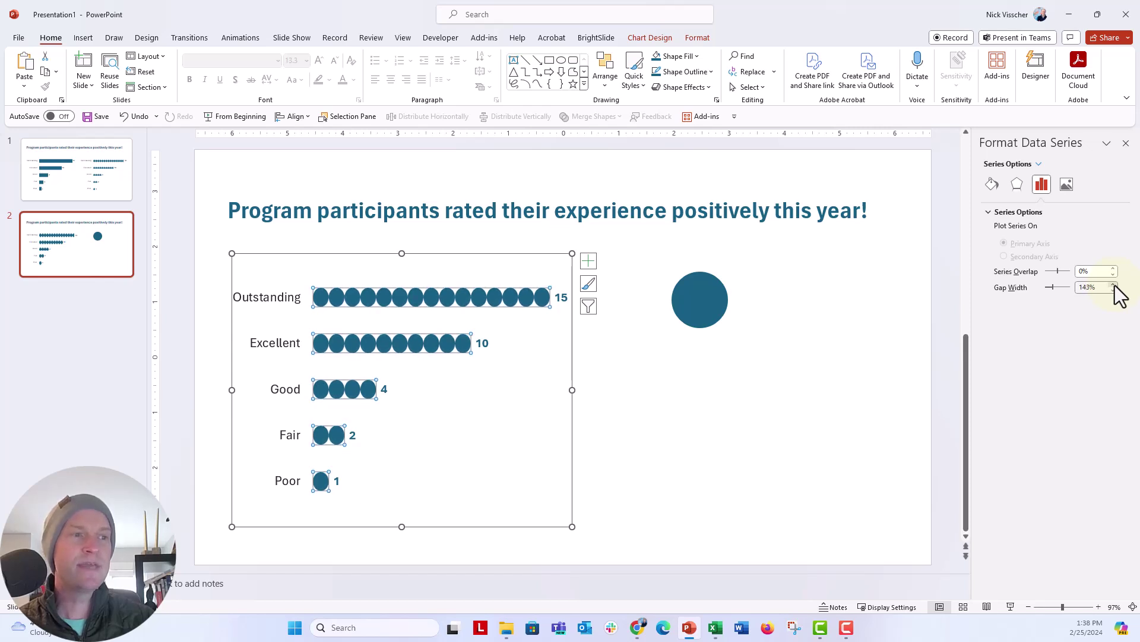
left_click(1114, 284)
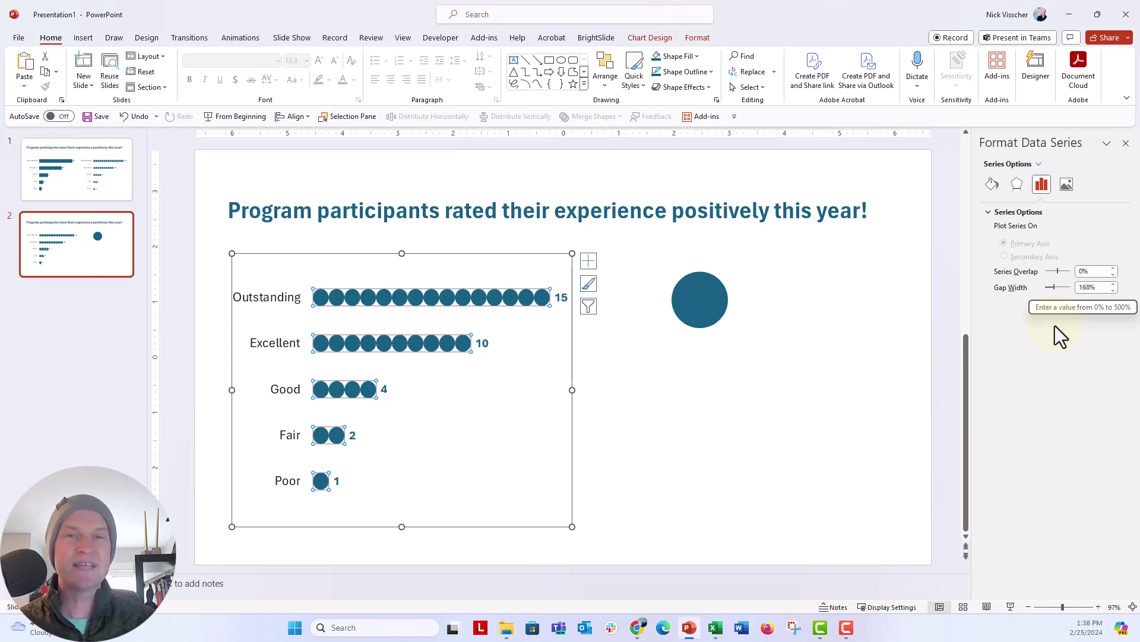
mouse_move(1088, 287)
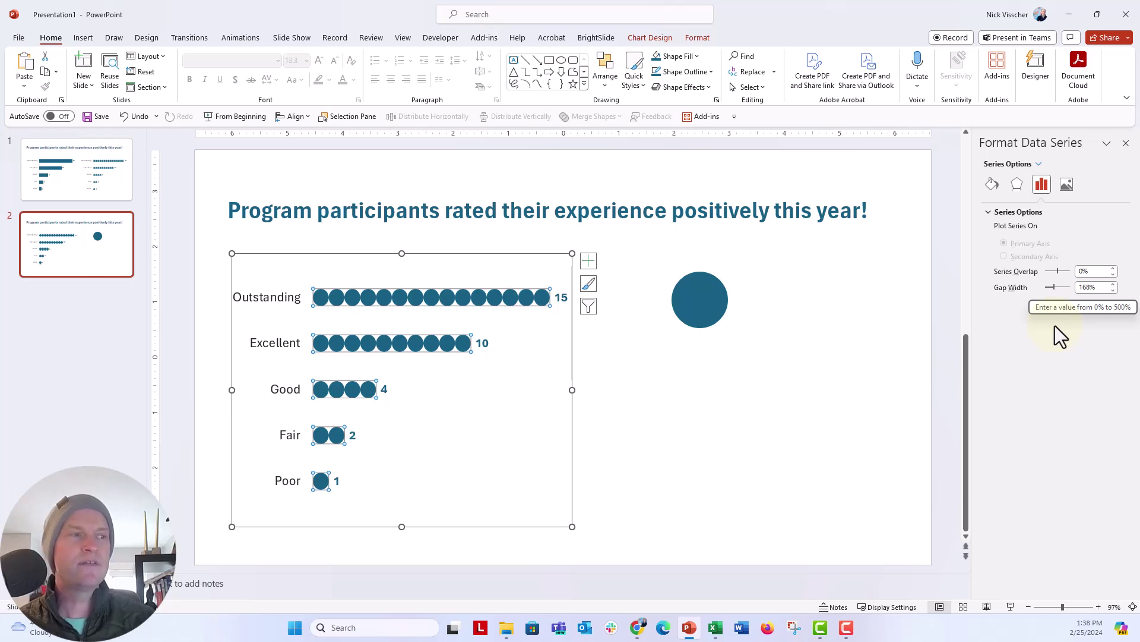
left_click(598, 439)
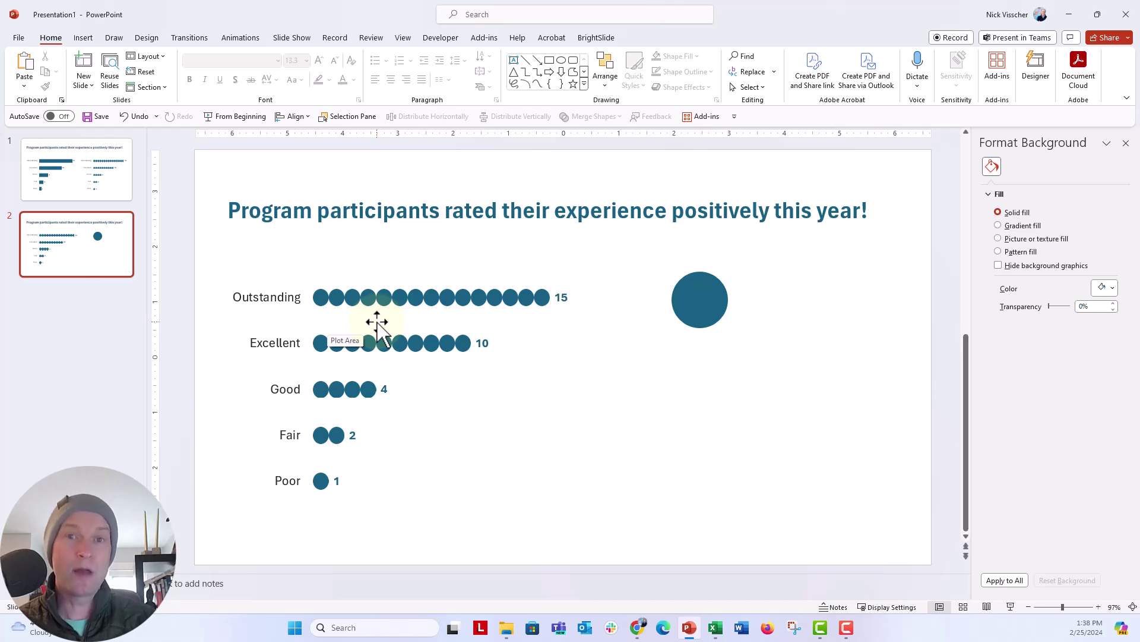
- Give the standalone blue circle a white outline 3 pt wide
left_click(700, 276)
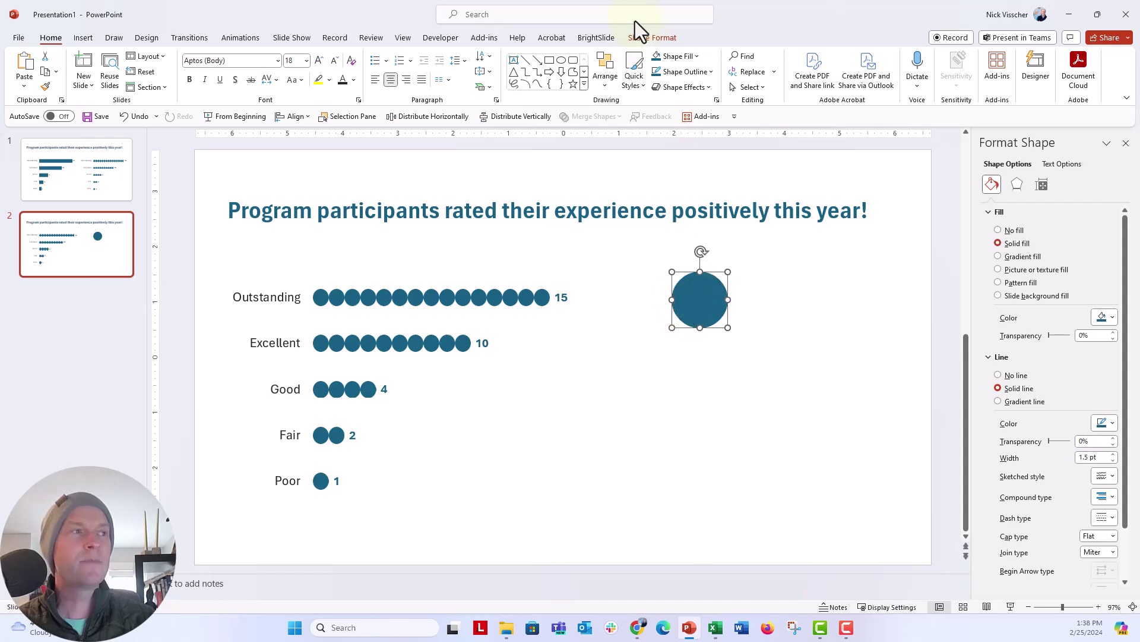
left_click(634, 39)
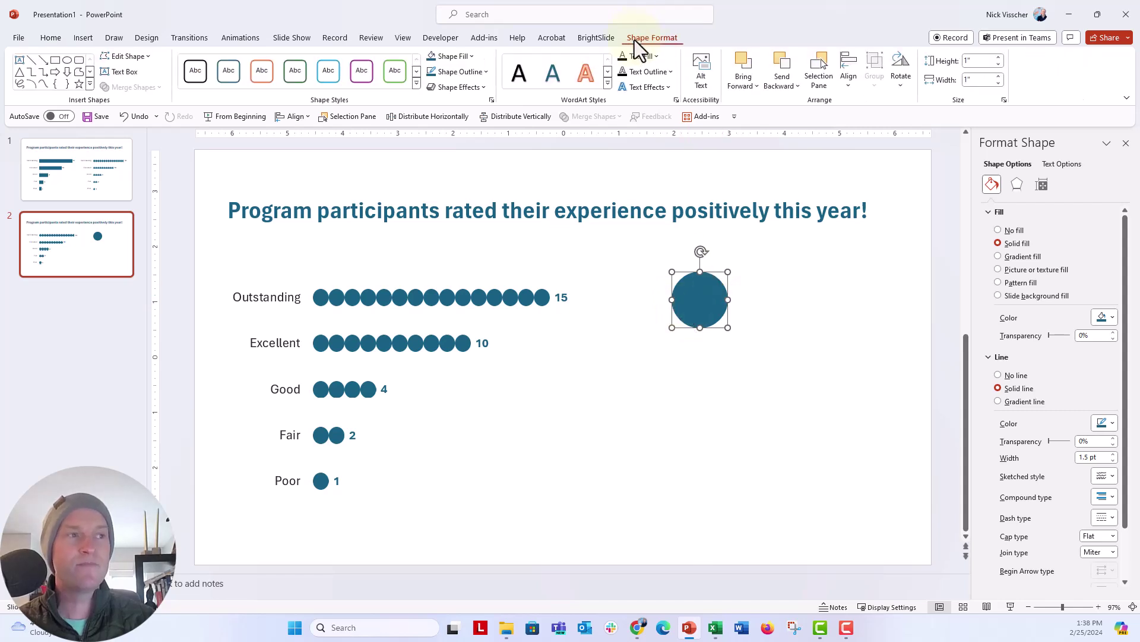
left_click(484, 76)
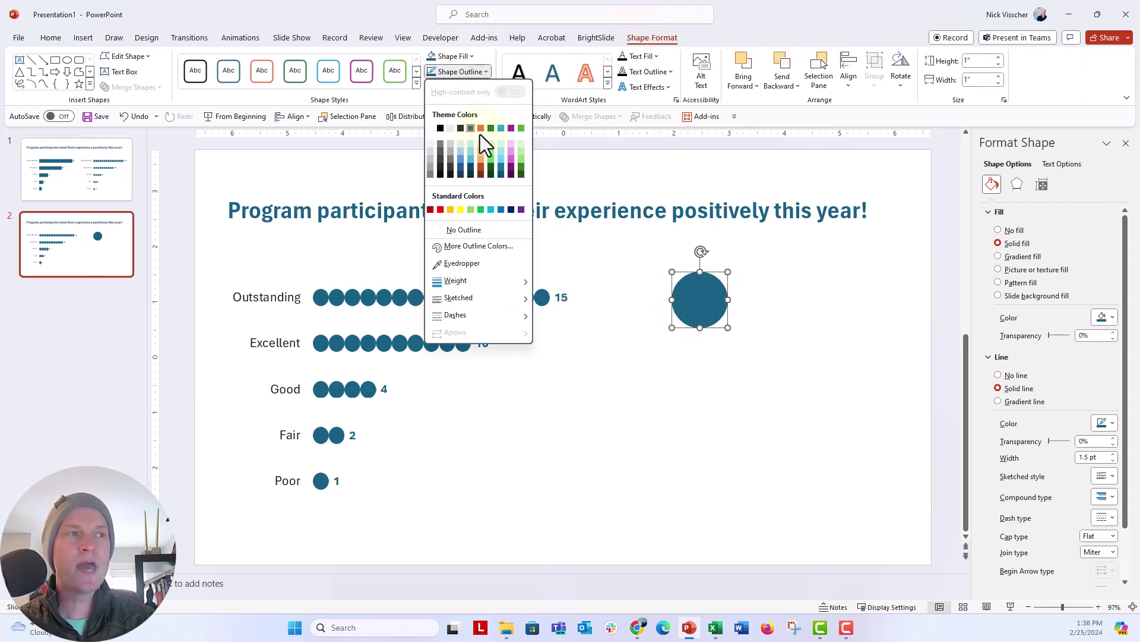
left_click(430, 130)
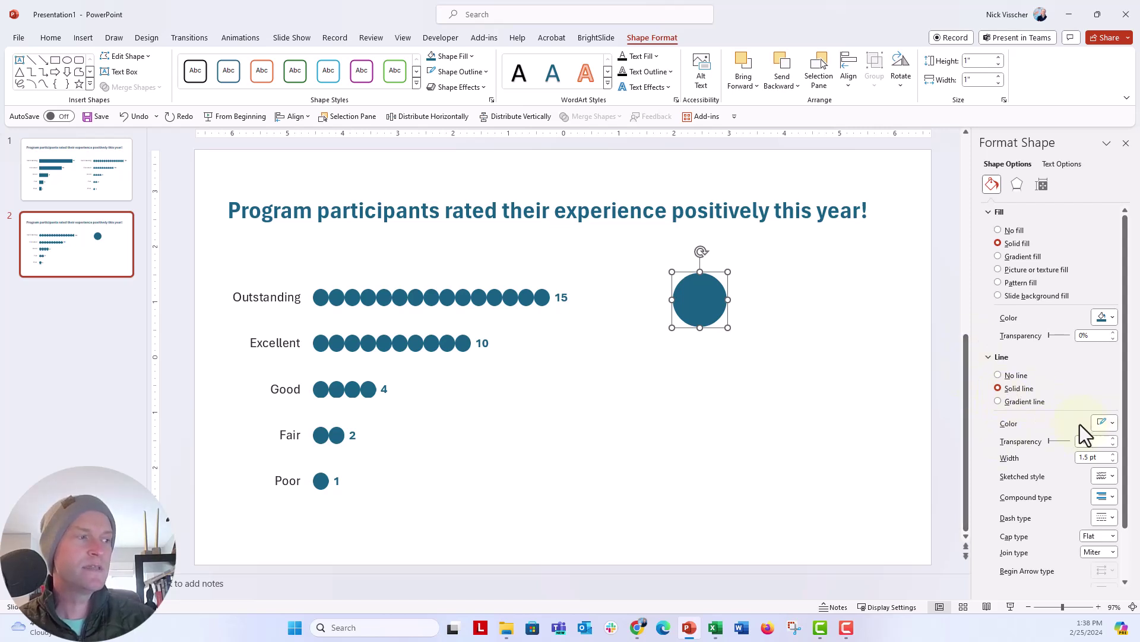
left_click(1113, 454)
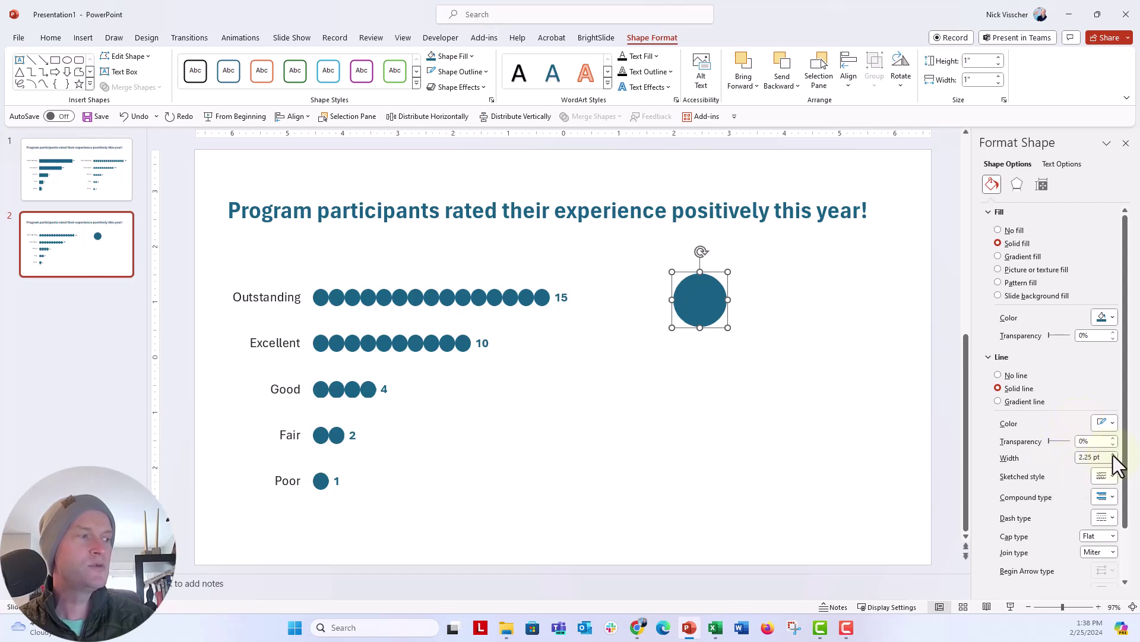
left_click(1112, 454)
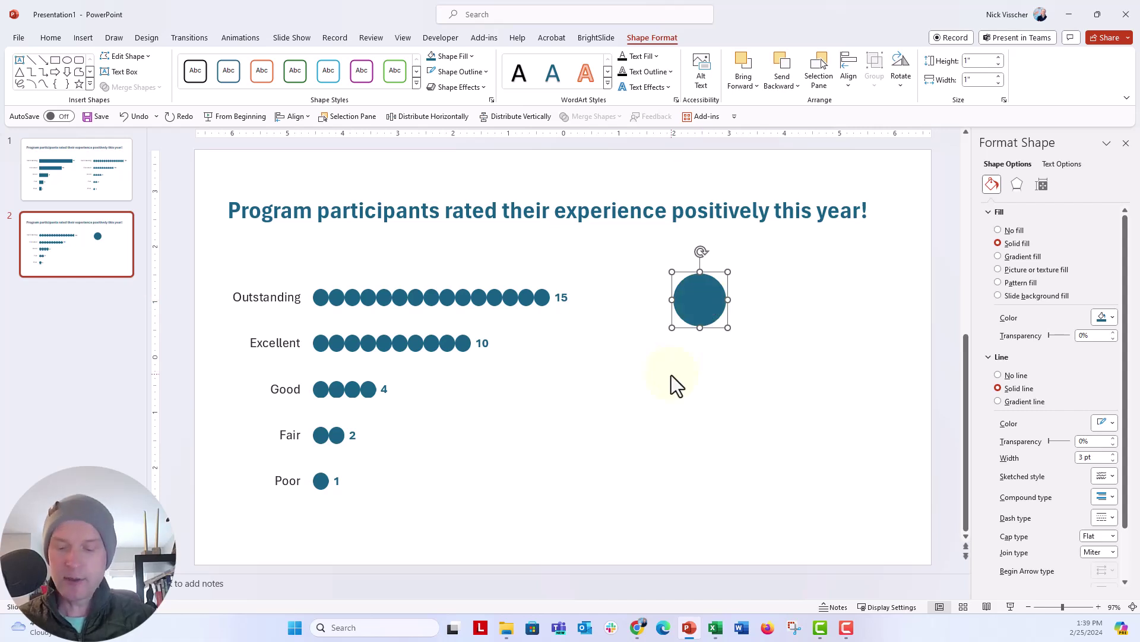
- Paste the white-outlined circle into the chart's dot series and review the outlined dots
key("ctrl+c")
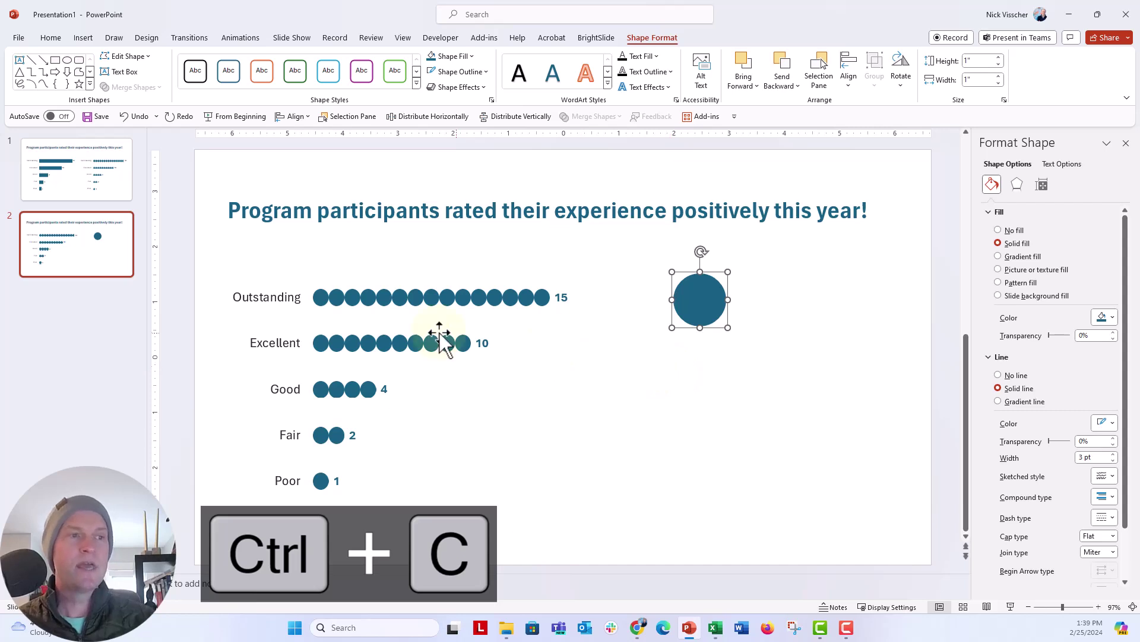
left_click(323, 300)
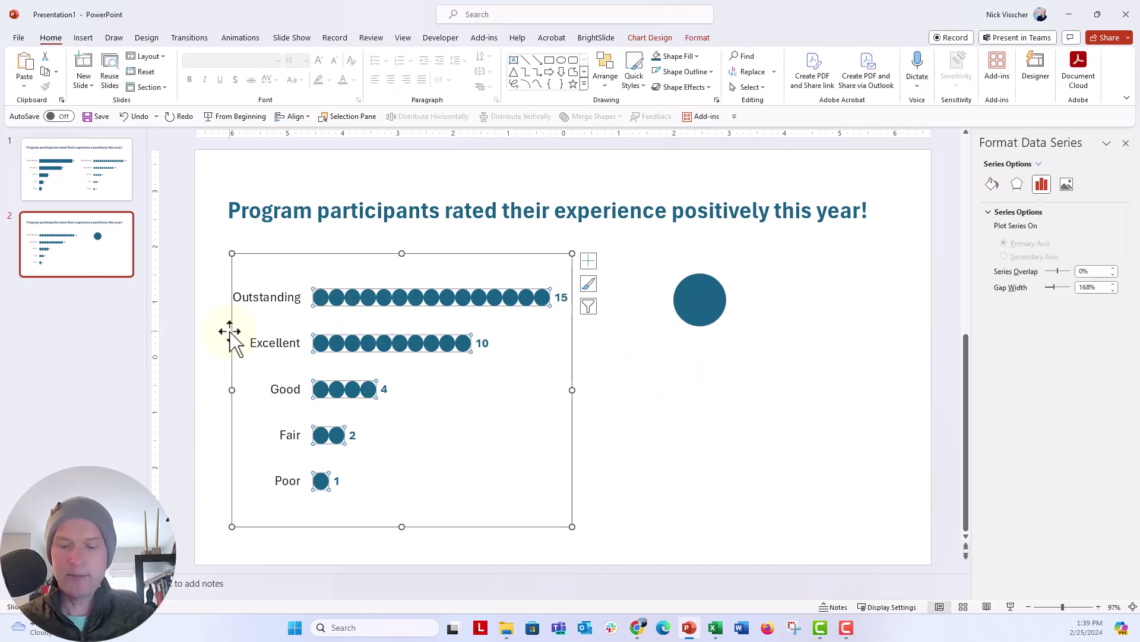
key("ctrl+v")
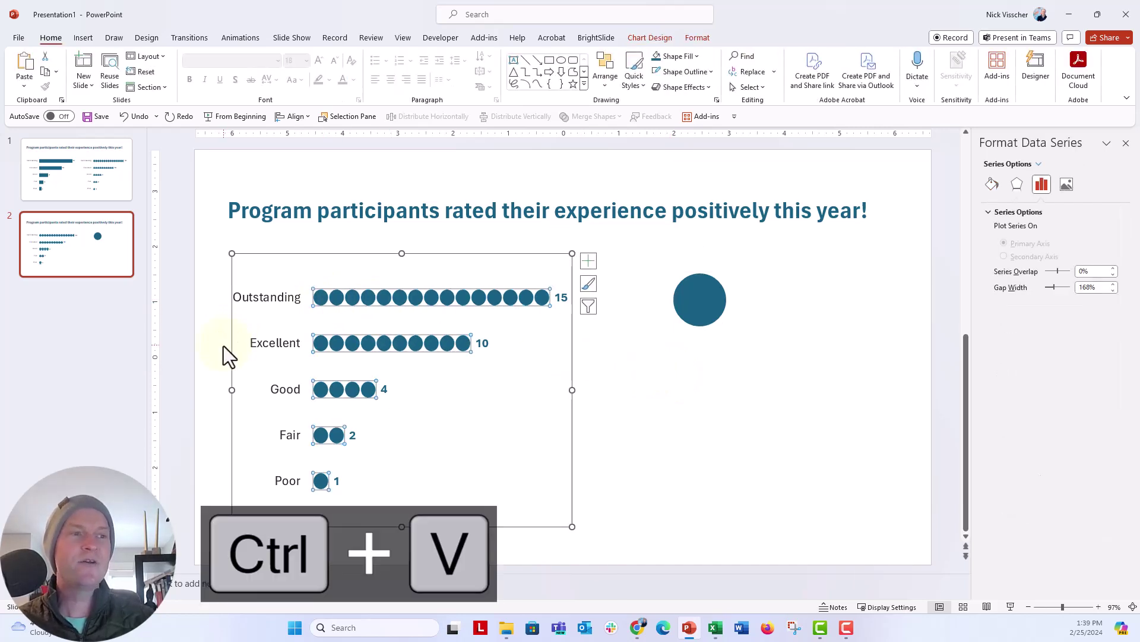
left_click(214, 349)
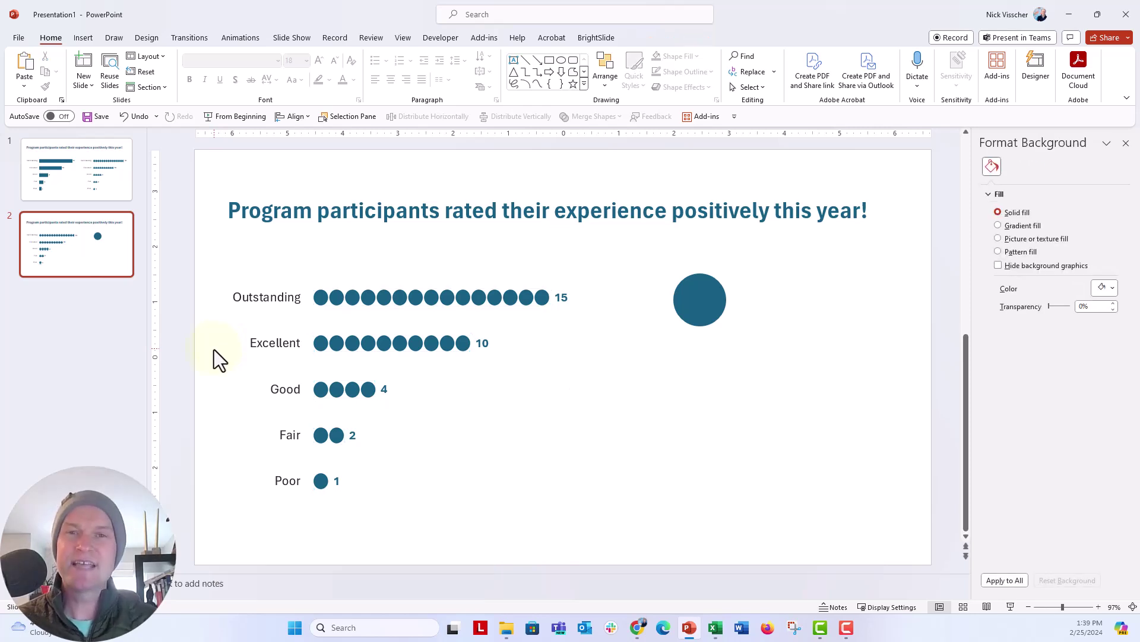